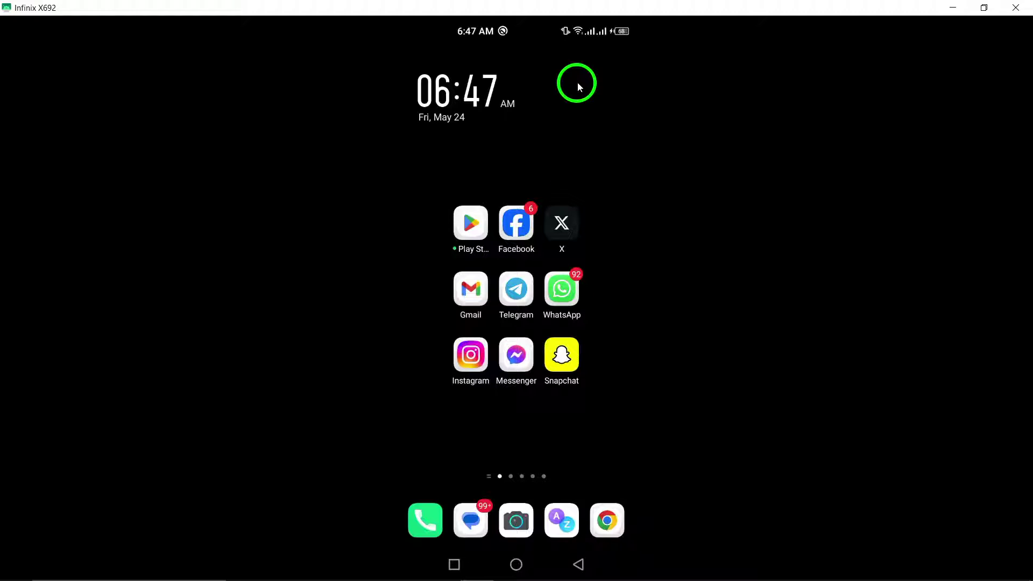
Step: Open Android Settings from the quick settings shade
left_click_drag(597, 37, 596, 339)
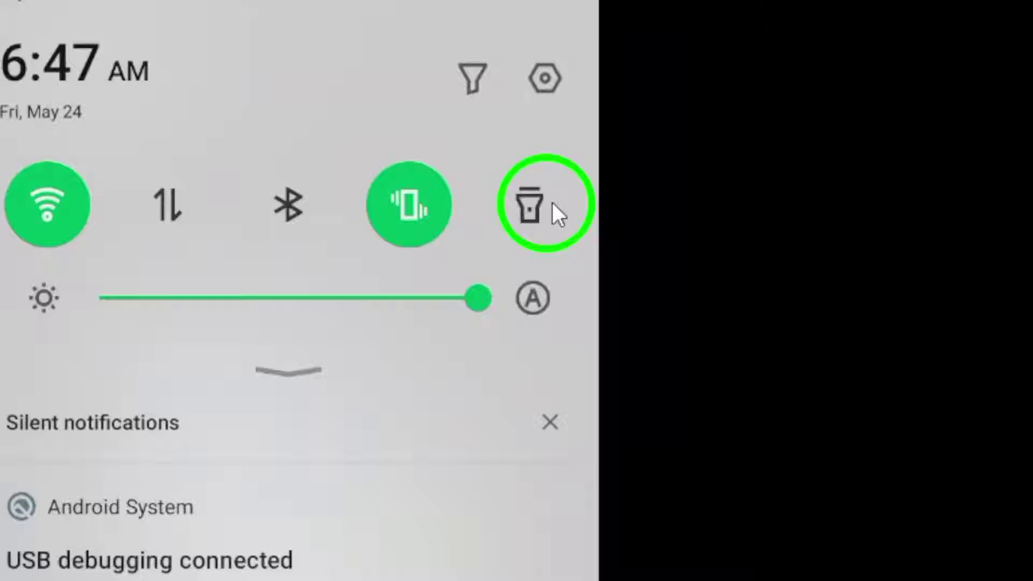
left_click(503, 257)
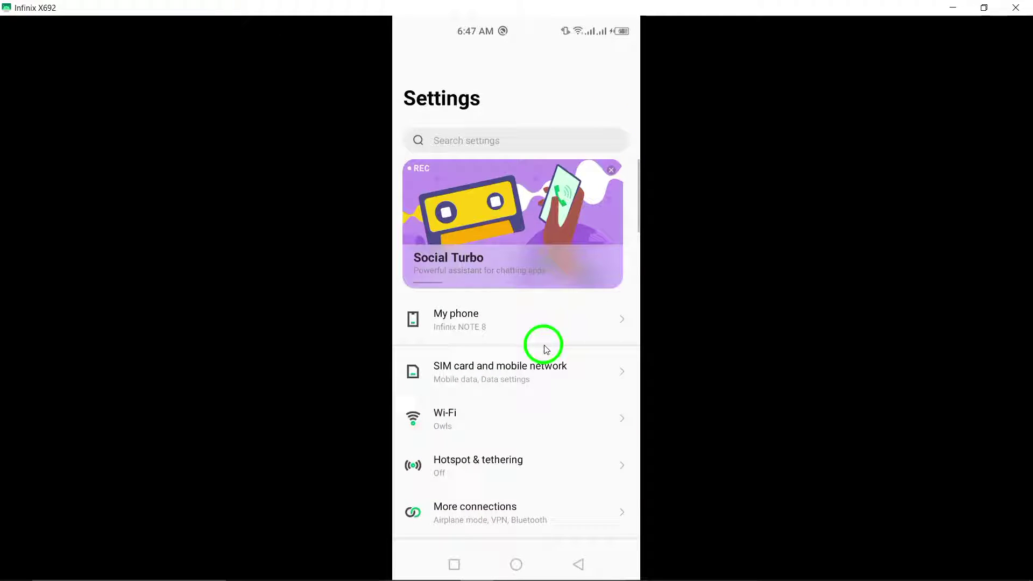
scroll(524, 380, "down", 5)
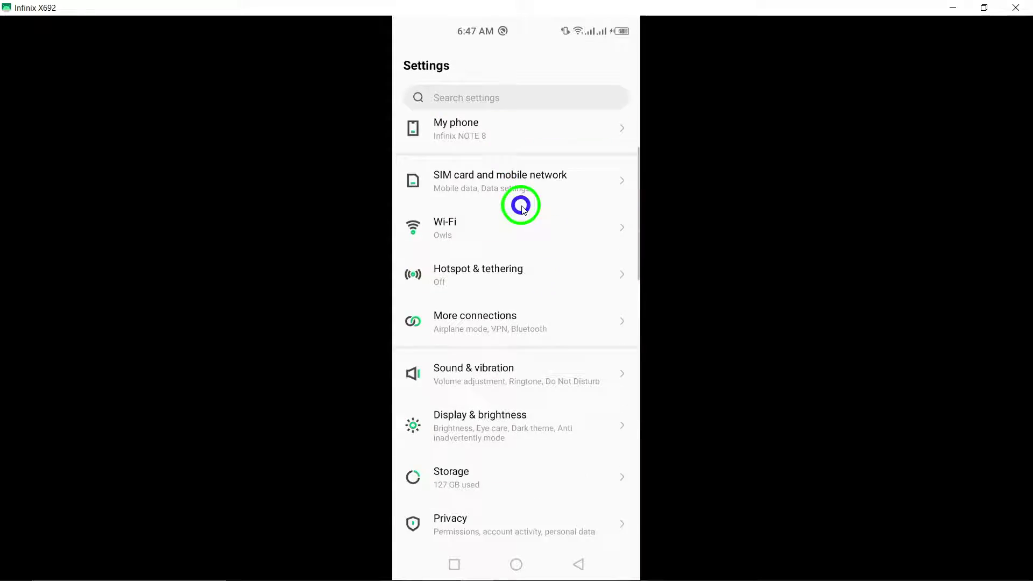
scroll(501, 355, "down", 5)
scroll(496, 345, "down", 5)
scroll(452, 404, "down", 3)
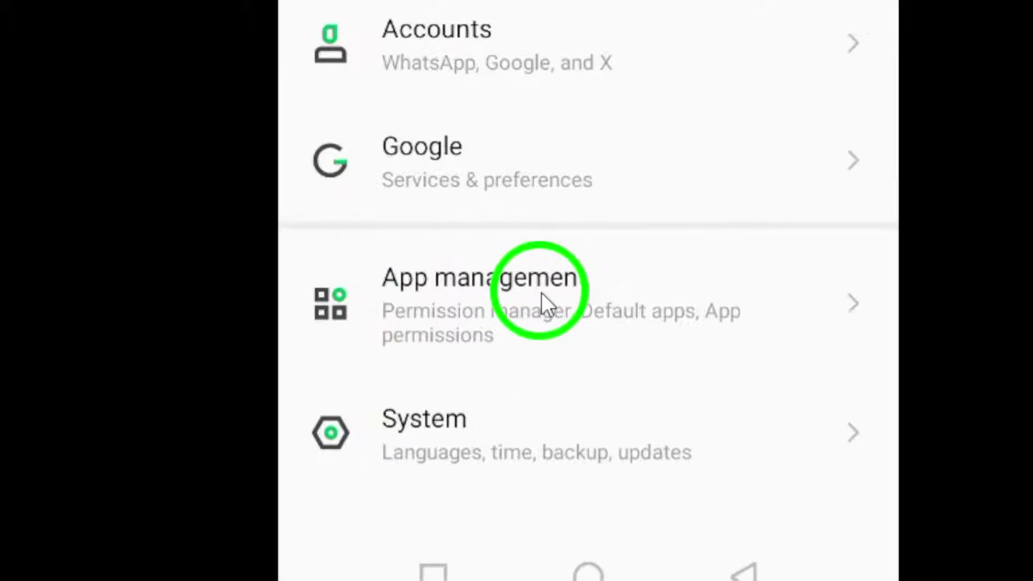
Step: Open App management and its list of installed apps
left_click(547, 294)
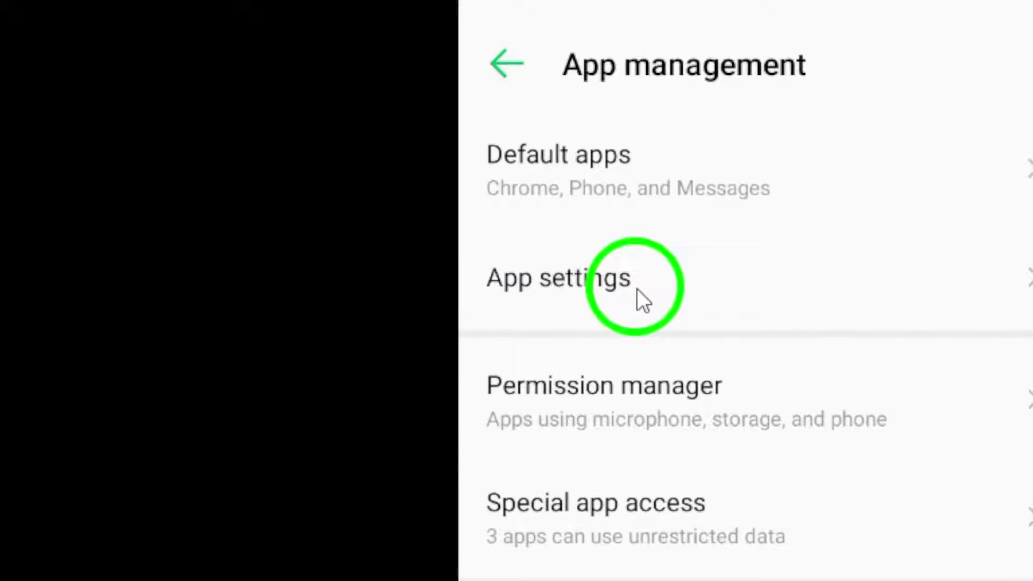
left_click(477, 155)
scroll(517, 323, "down", 5)
scroll(493, 242, "down", 5)
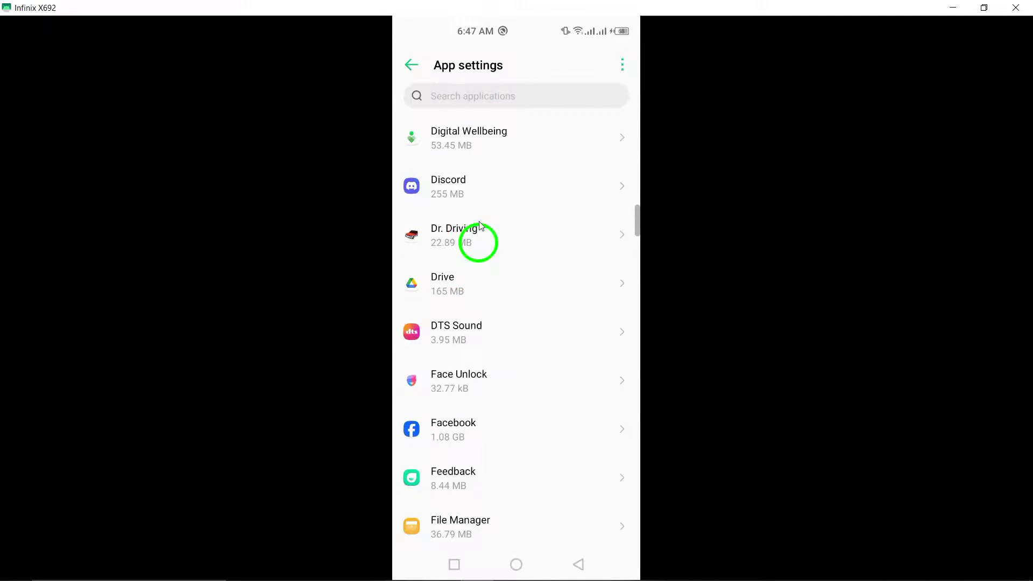
scroll(486, 202, "down", 5)
scroll(486, 242, "down", 8)
scroll(492, 202, "down", 8)
scroll(485, 210, "down", 8)
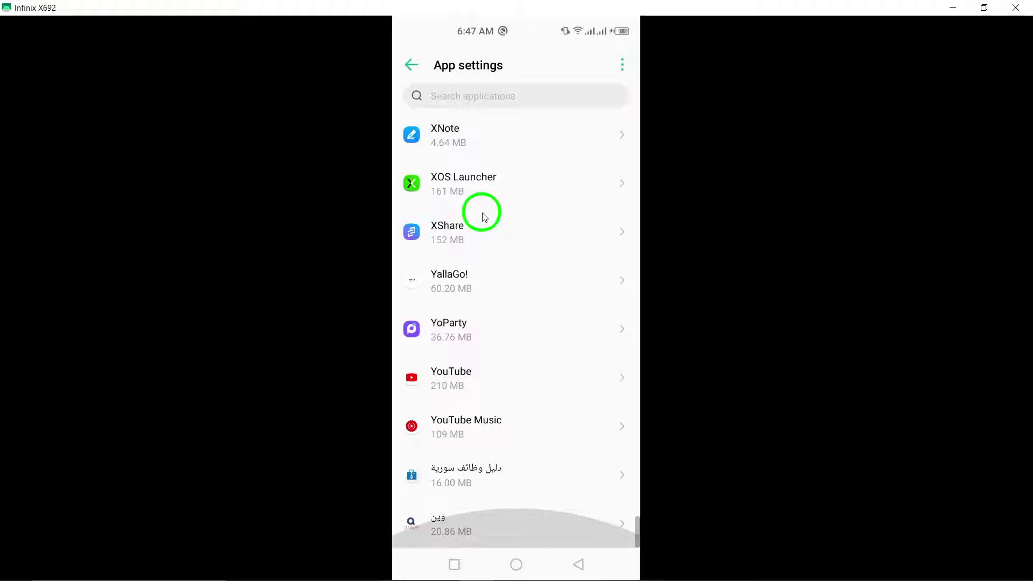
scroll(501, 290, "up", 3)
scroll(501, 286, "up", 3)
scroll(516, 279, "up", 3)
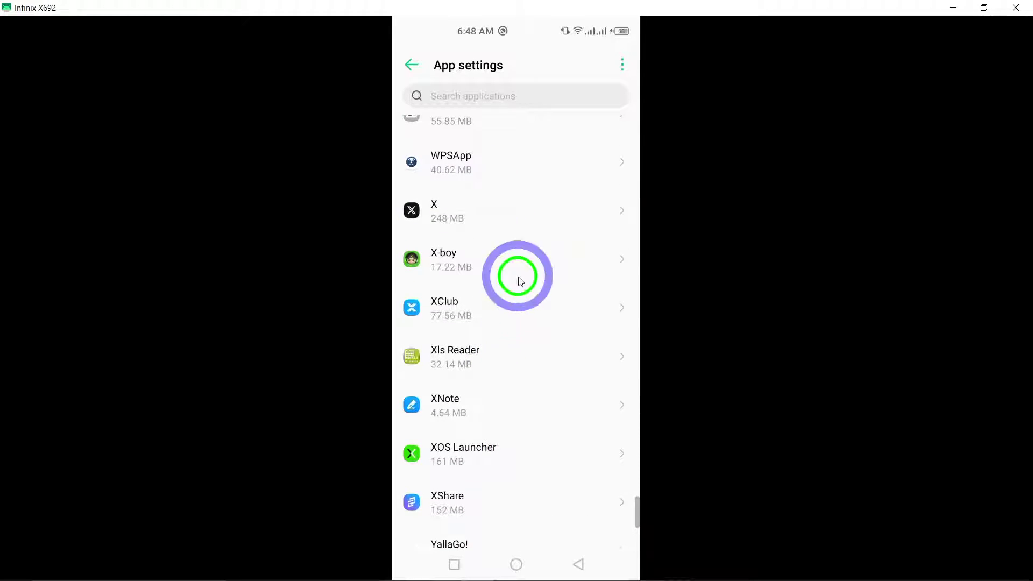
scroll(509, 355, "up", 2)
scroll(510, 356, "up", 2)
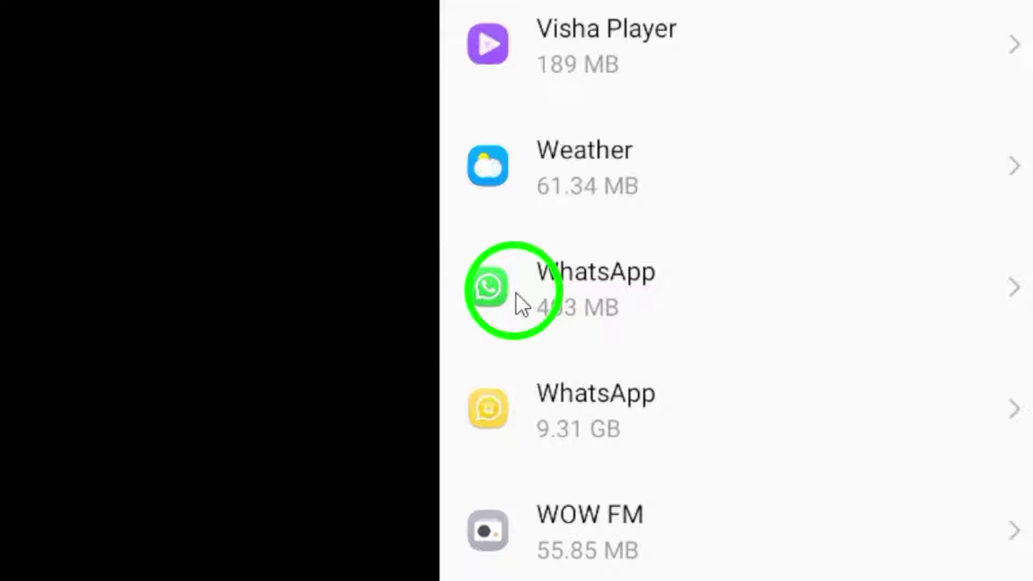
Step: Open WhatsApp's app info and its permissions list
left_click(626, 293)
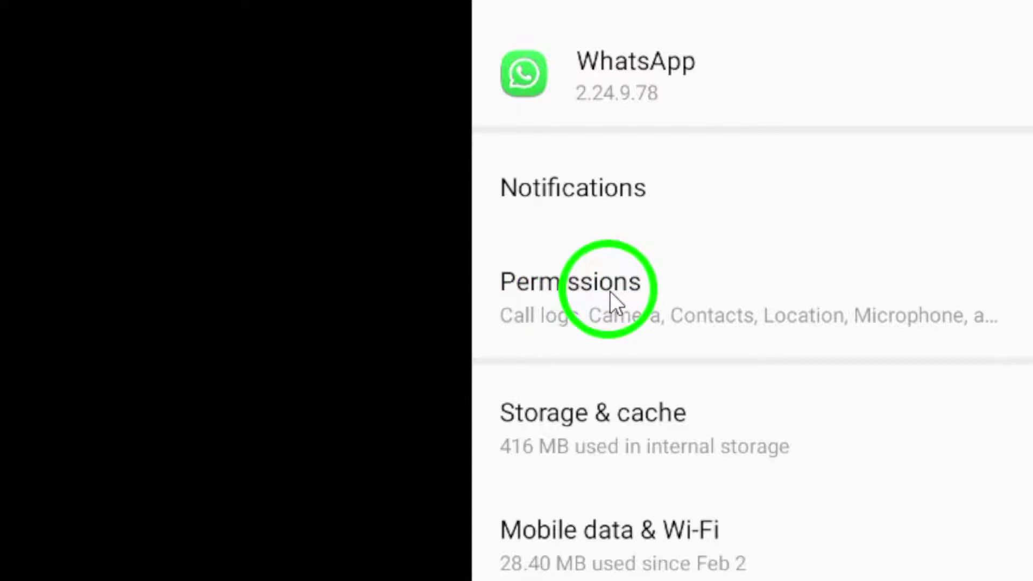
left_click(616, 289)
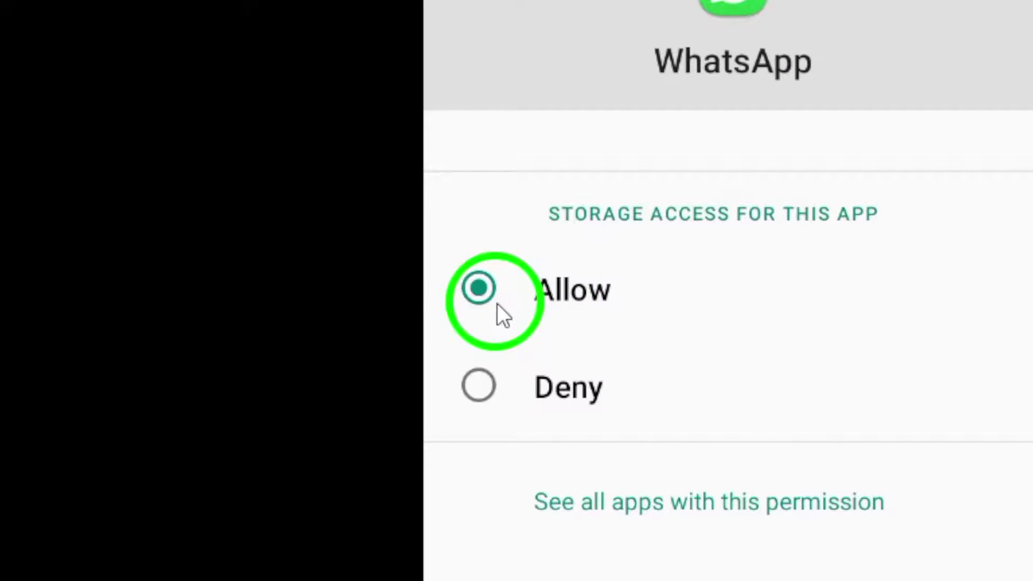
Step: Allow WhatsApp storage access and screenshot the permission page via quick settings
left_click(480, 289)
left_click_drag(510, 32, 516, 242)
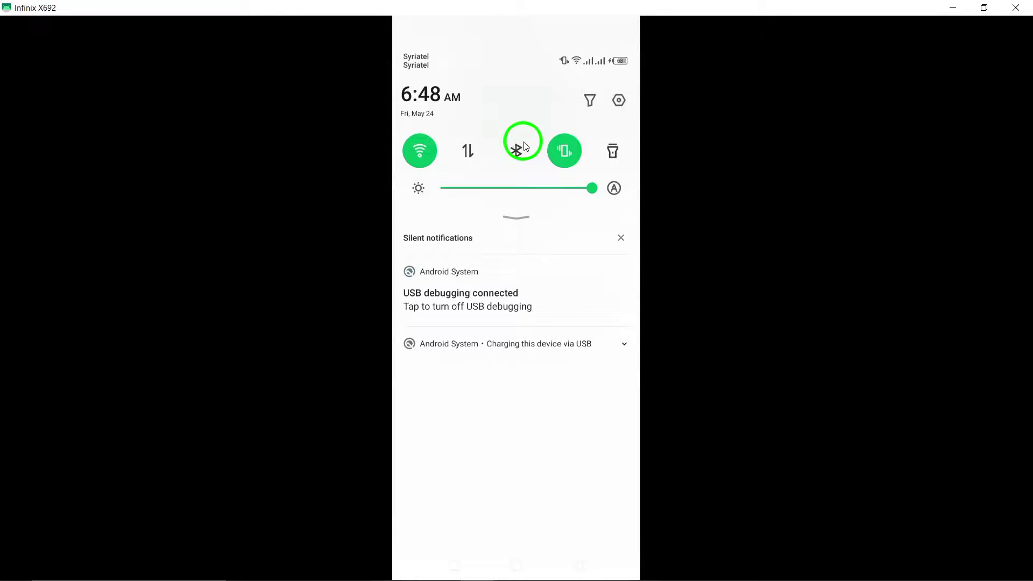
left_click_drag(521, 146, 520, 363)
left_click(601, 277)
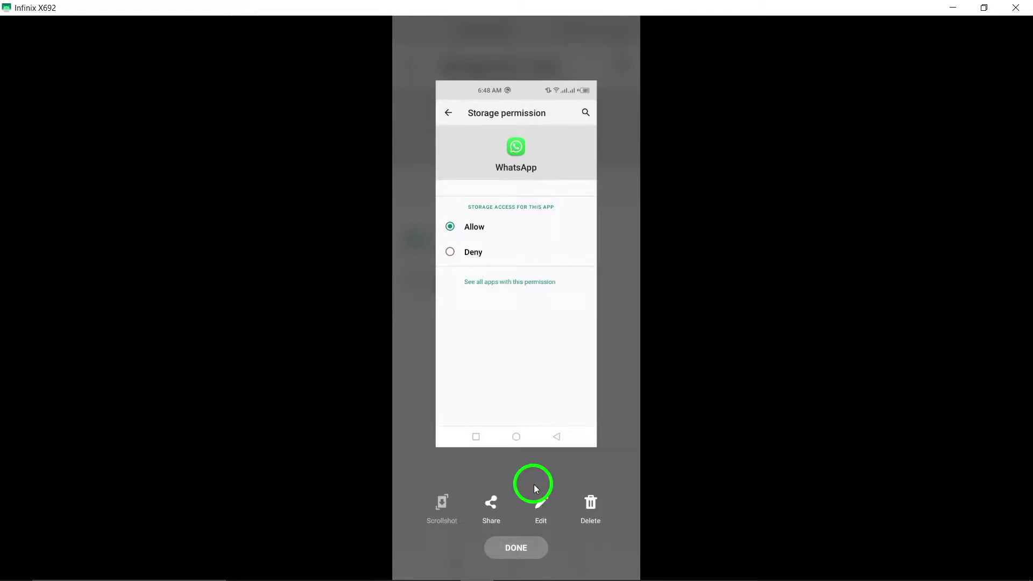
left_click(533, 549)
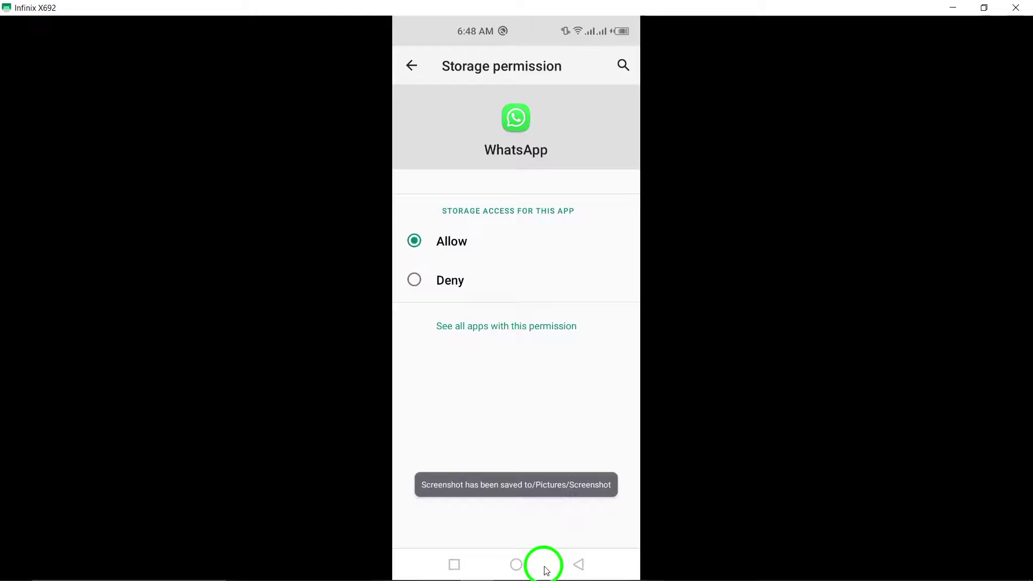
Step: Go back to WhatsApp's permissions, then close Settings from Recents to reach home
left_click(573, 566)
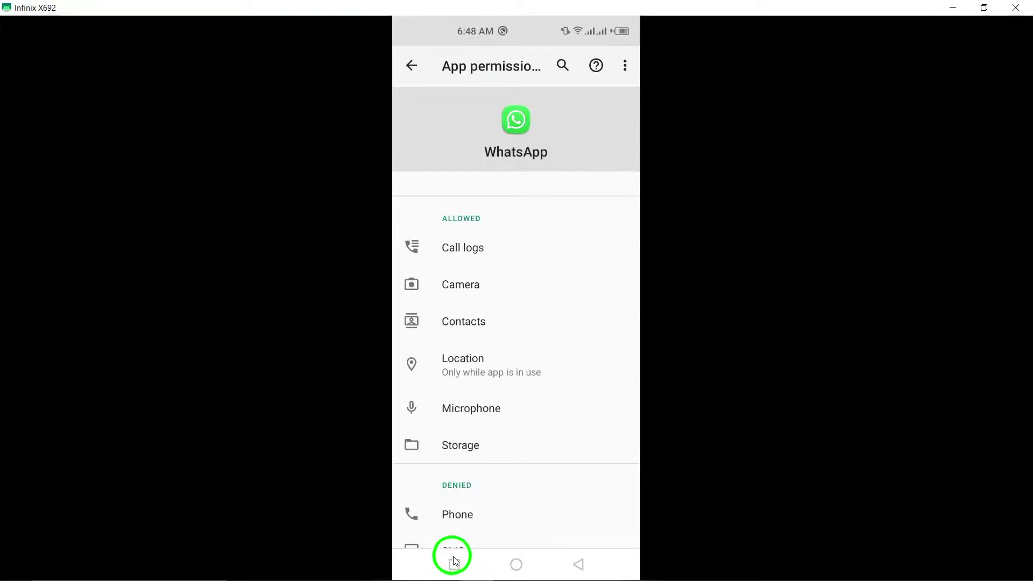
left_click(454, 561)
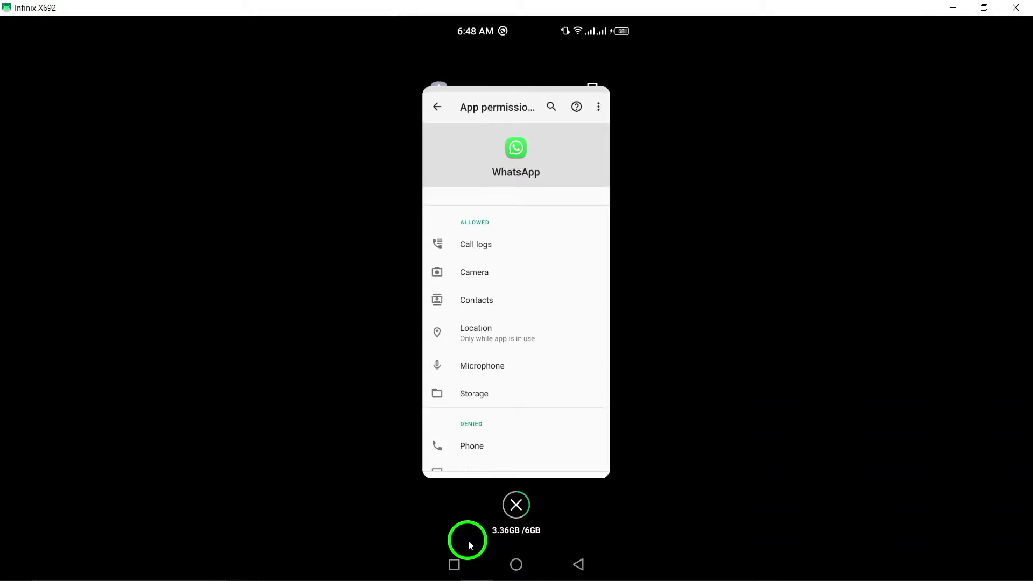
left_click_drag(470, 363, 470, 192)
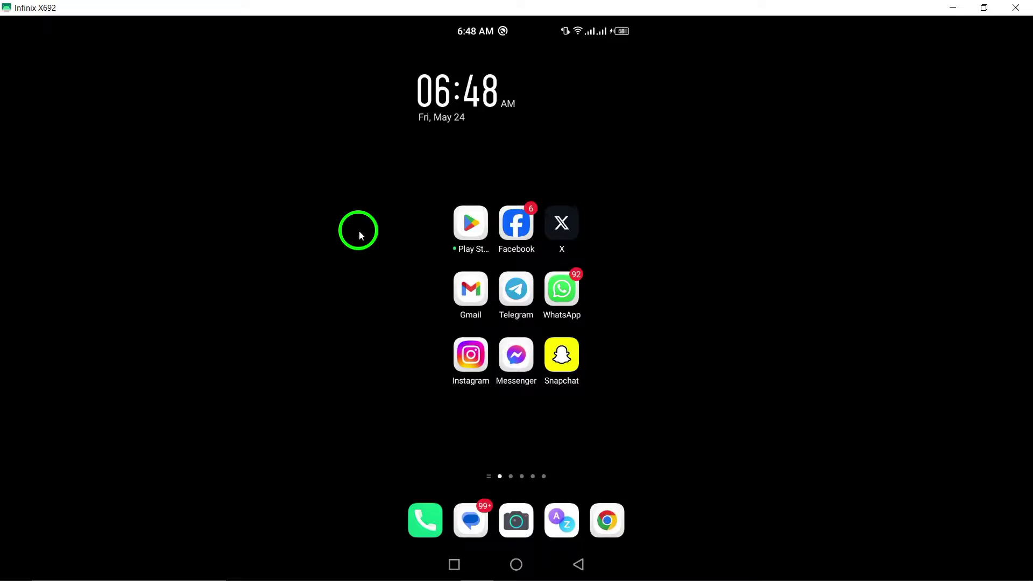